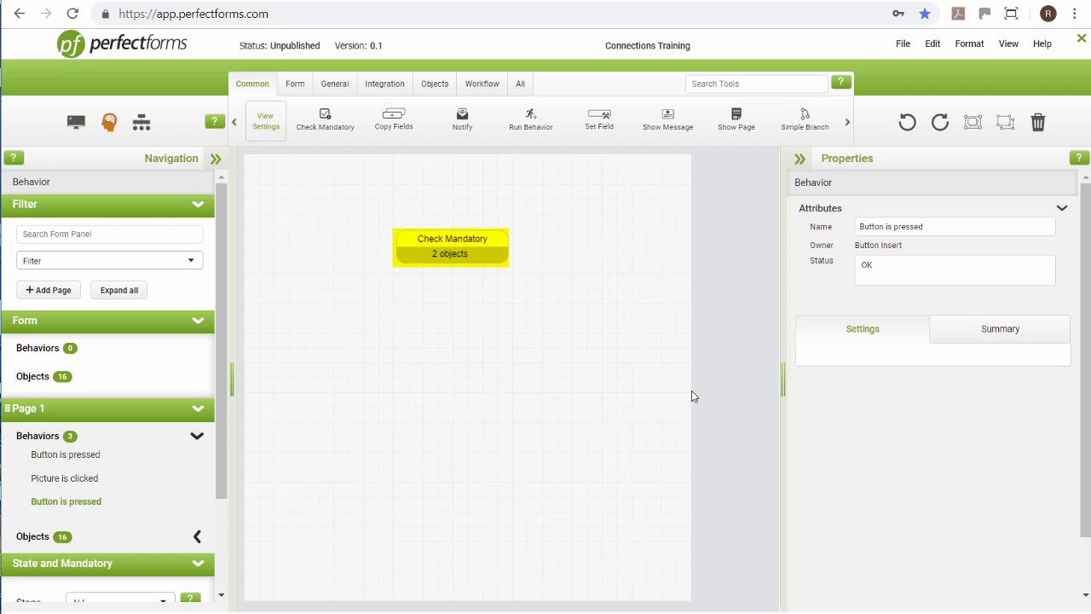
# - Add a Connect command using the PF Demo connection and INSERT Customers action, and link Check Mandatory to it
pyautogui.click(455, 260)
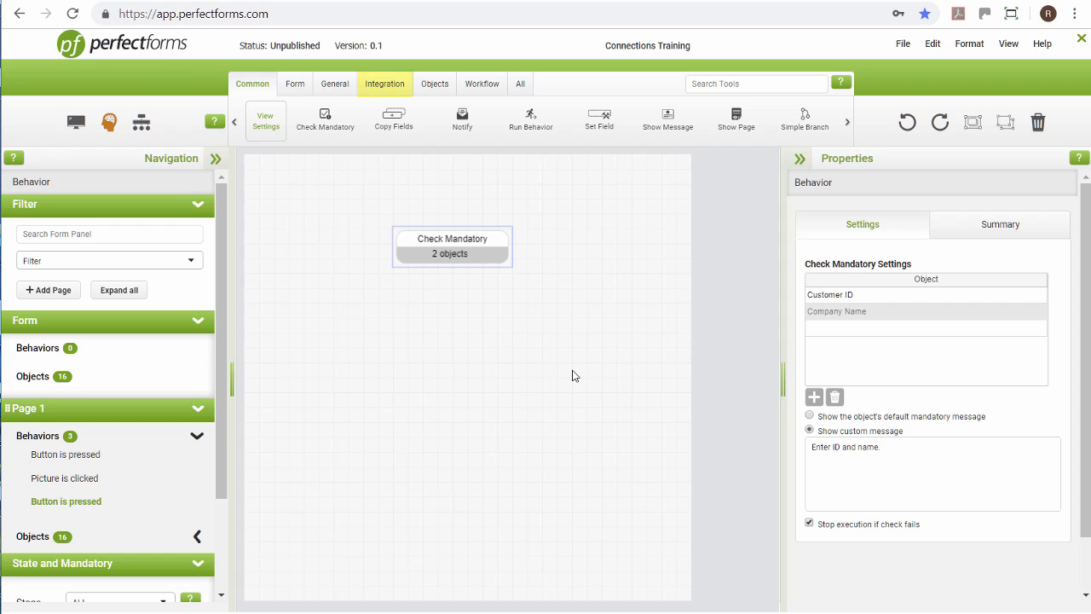
pyautogui.click(385, 84)
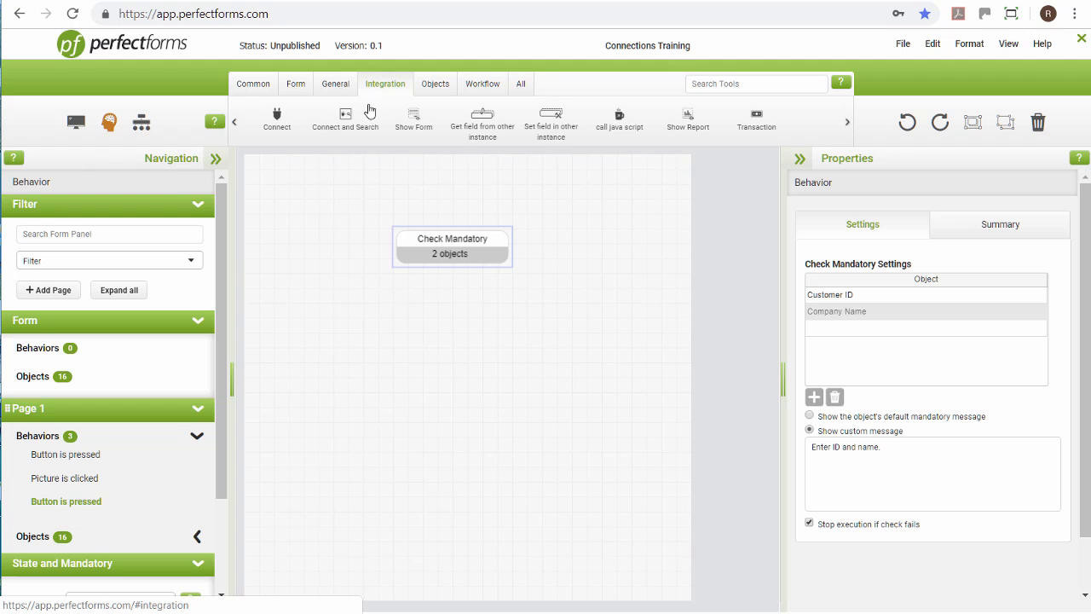
pyautogui.moveTo(283, 118); pyautogui.dragTo(463, 366)
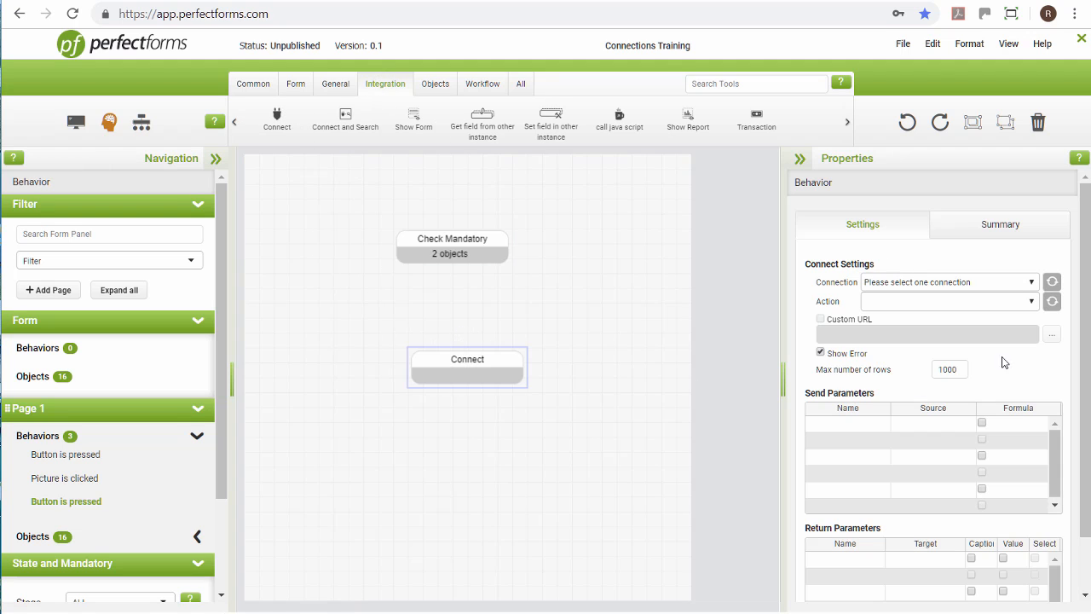
pyautogui.click(1033, 282)
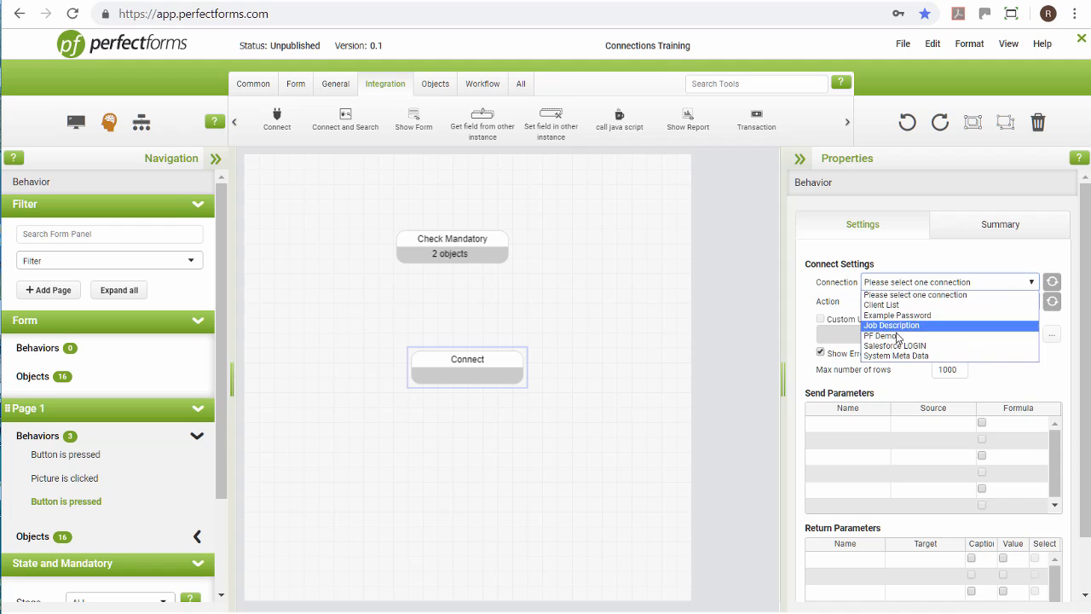
pyautogui.click(887, 335)
pyautogui.click(1032, 303)
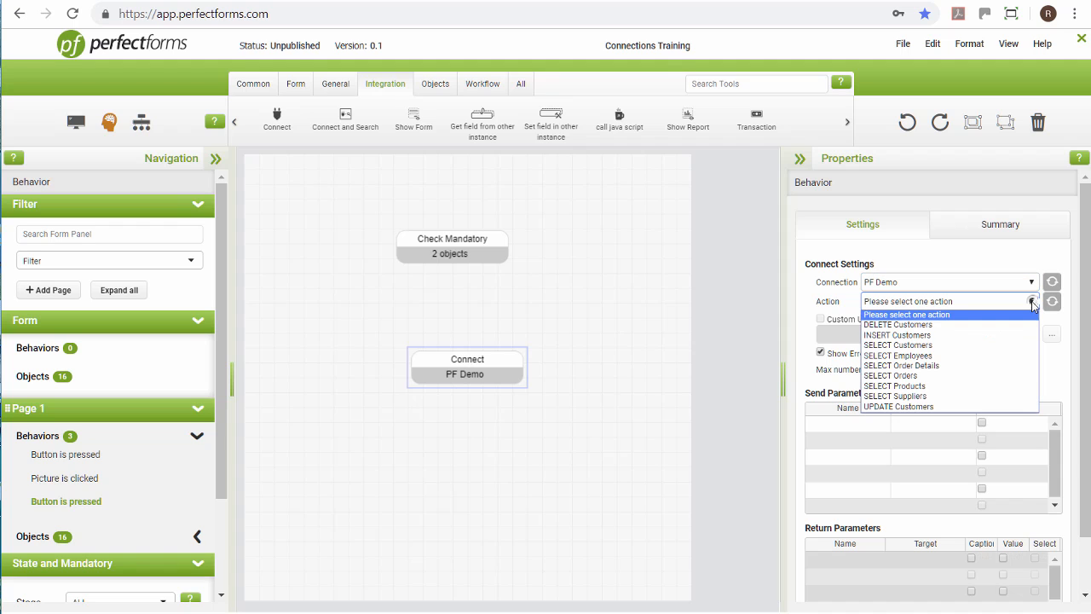
pyautogui.click(921, 336)
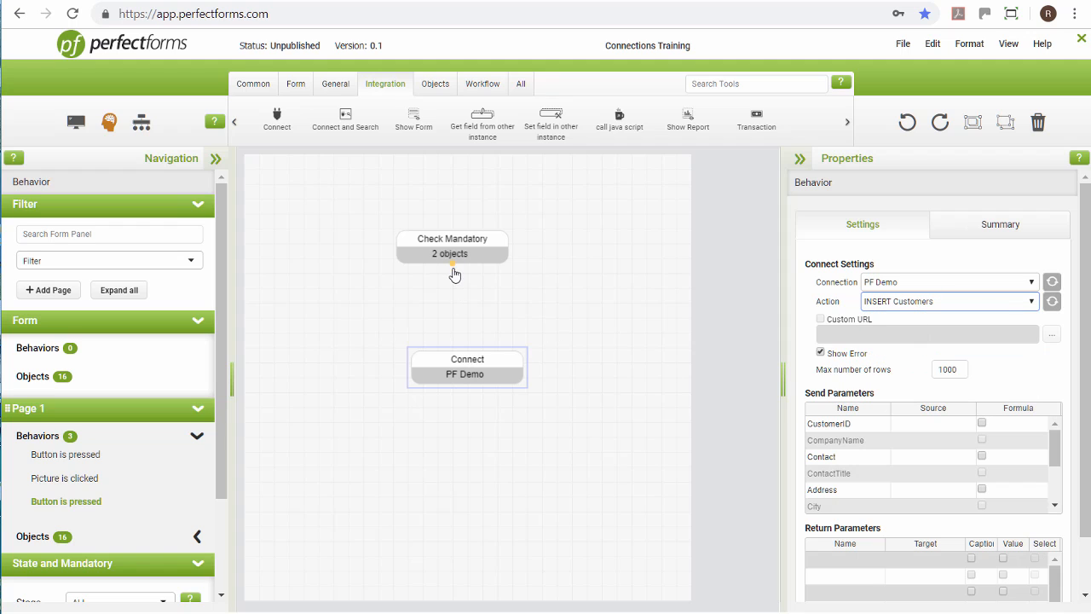
pyautogui.moveTo(454, 274); pyautogui.dragTo(467, 361)
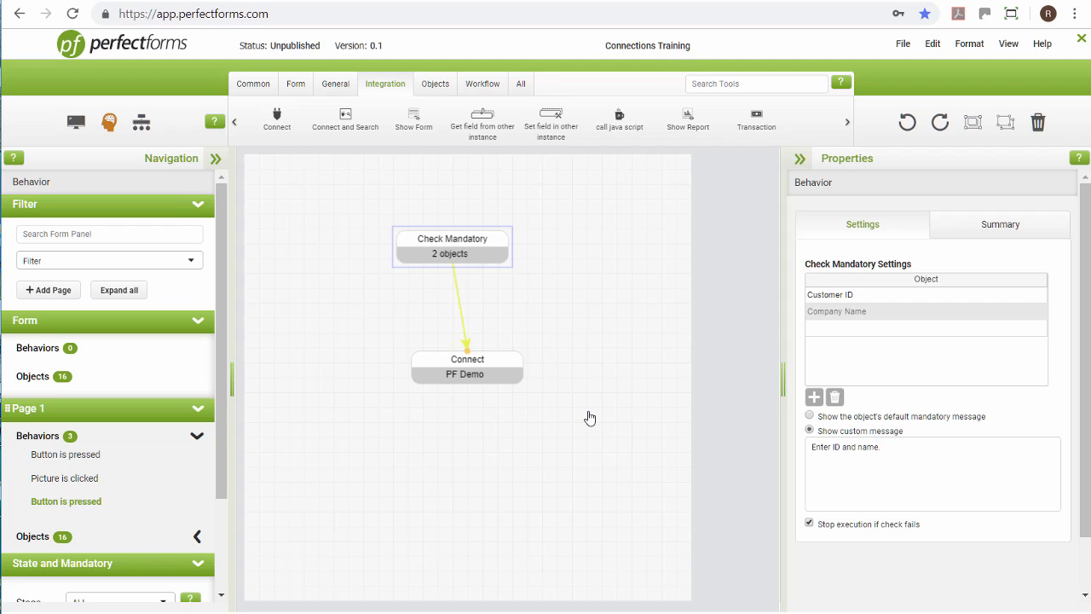
# - Map the Connect command's CustomerID and CompanyName send parameters to the Customer ID and Company Name fields on Page 1
pyautogui.click(476, 375)
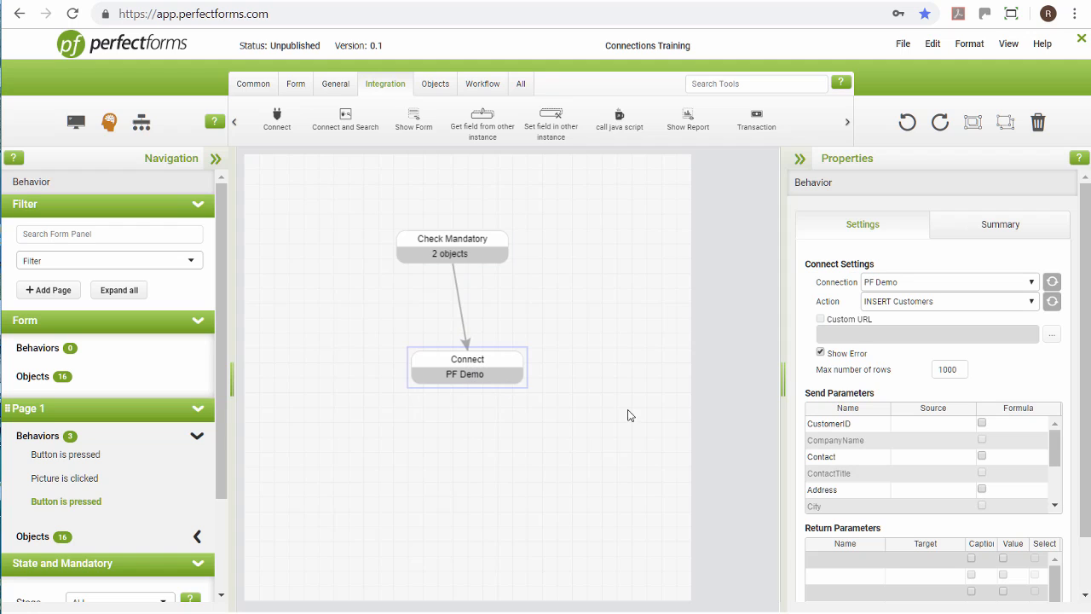
pyautogui.click(918, 429)
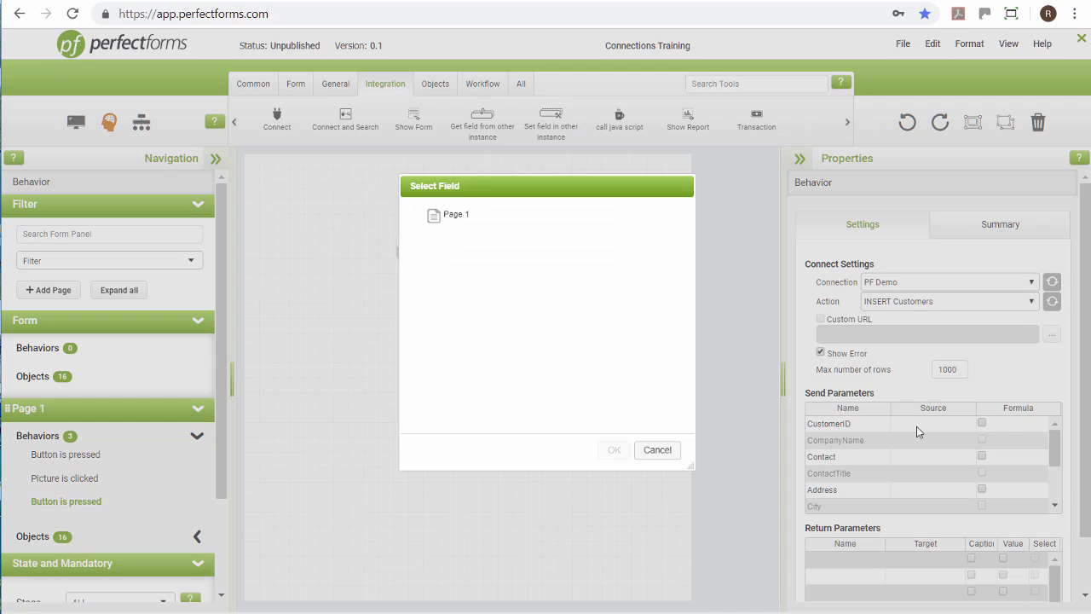
pyautogui.click(428, 217)
pyautogui.click(467, 233)
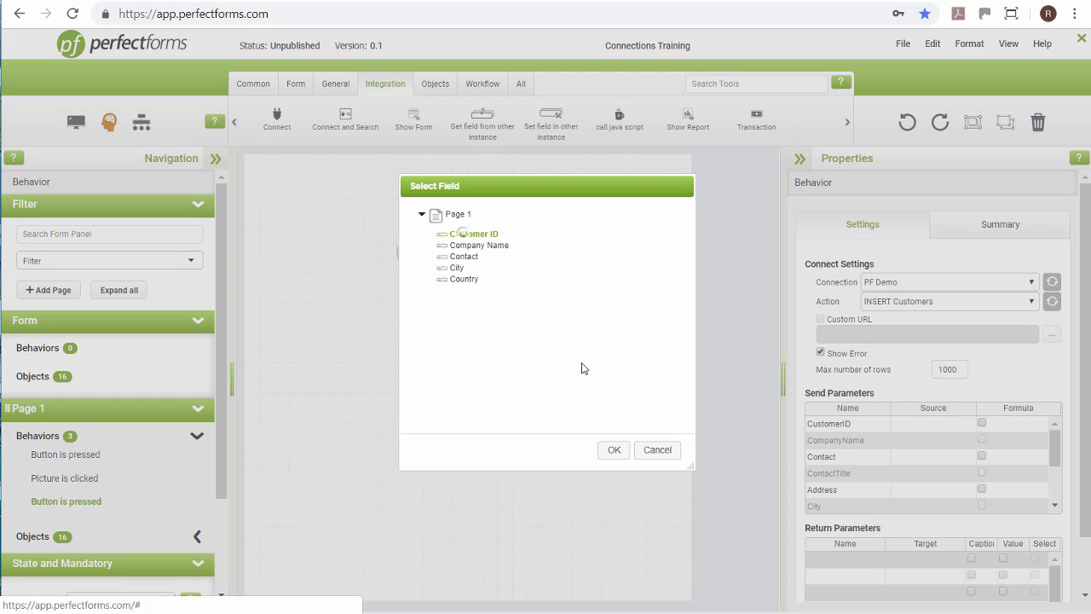
pyautogui.click(613, 450)
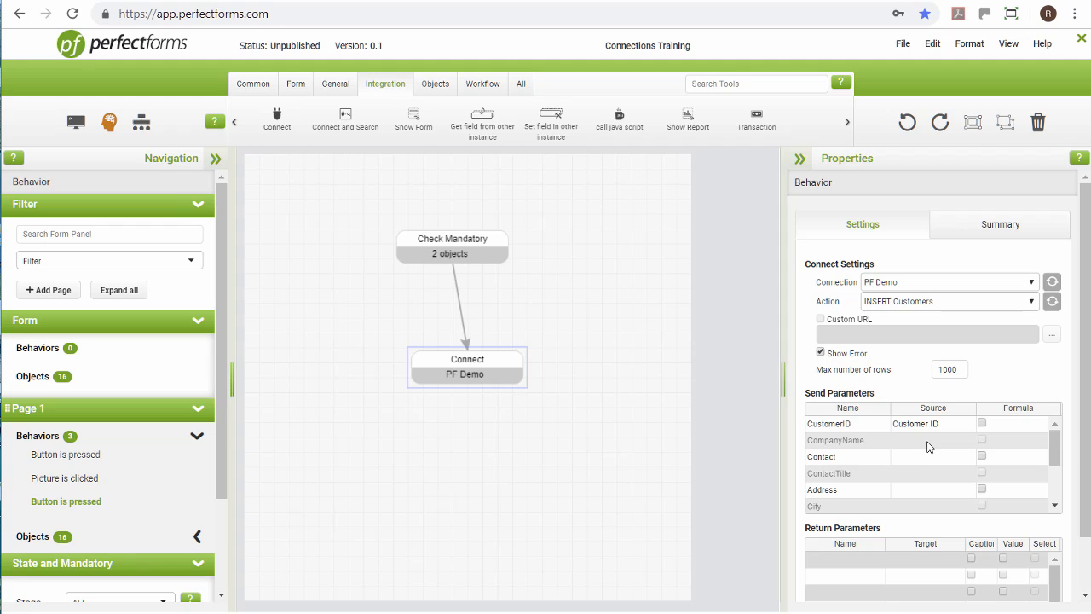
pyautogui.click(929, 443)
pyautogui.click(488, 245)
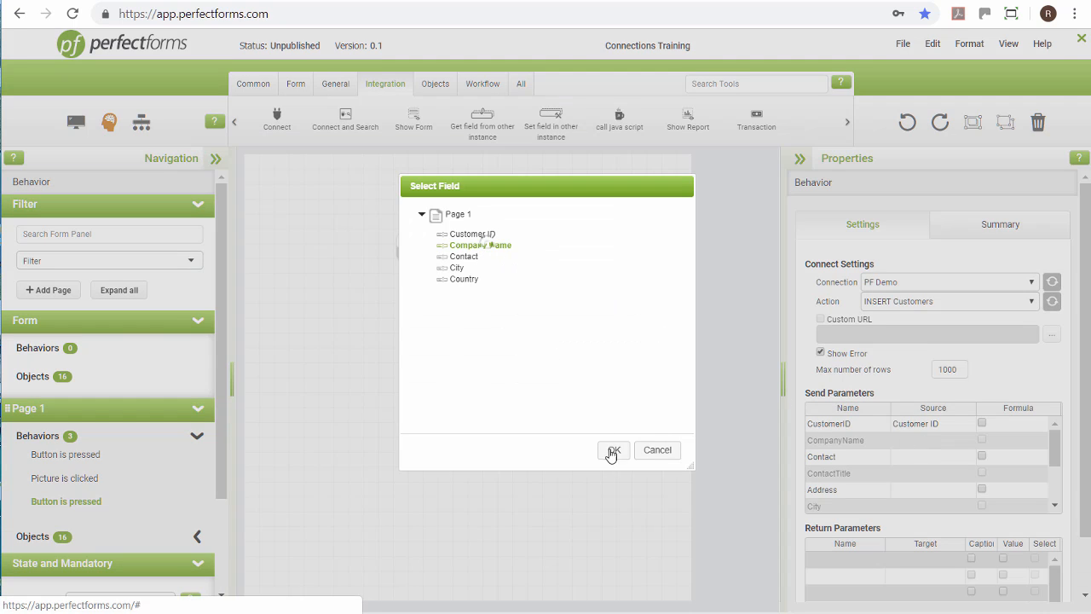
pyautogui.click(617, 453)
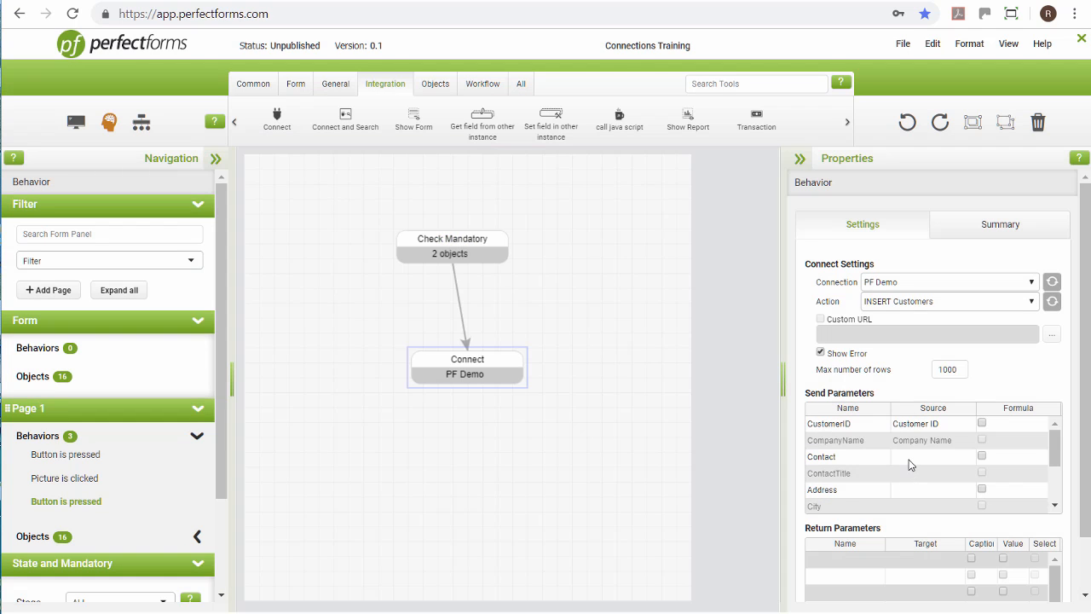
# - Map the Contact and City send parameters to the Contact and City fields on Page 1
pyautogui.click(894, 461)
pyautogui.click(467, 257)
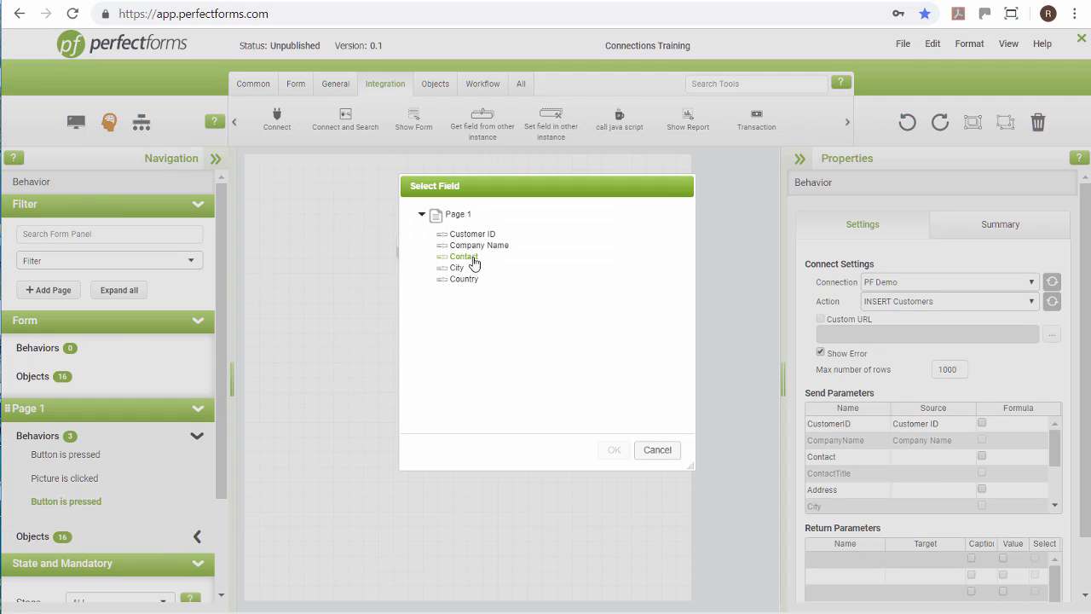
pyautogui.click(614, 450)
pyautogui.click(615, 450)
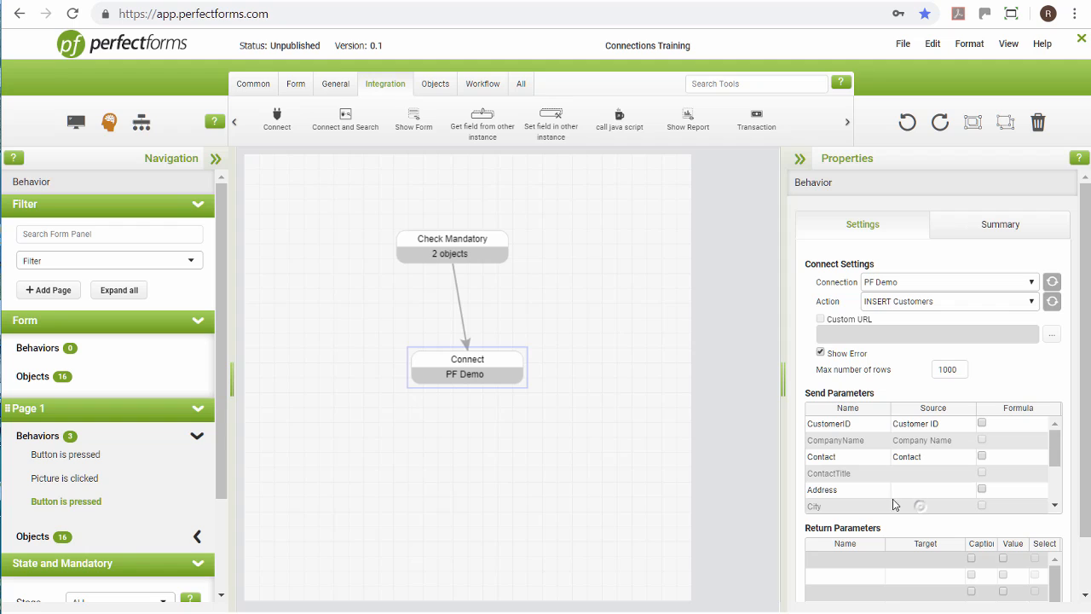
pyautogui.click(917, 503)
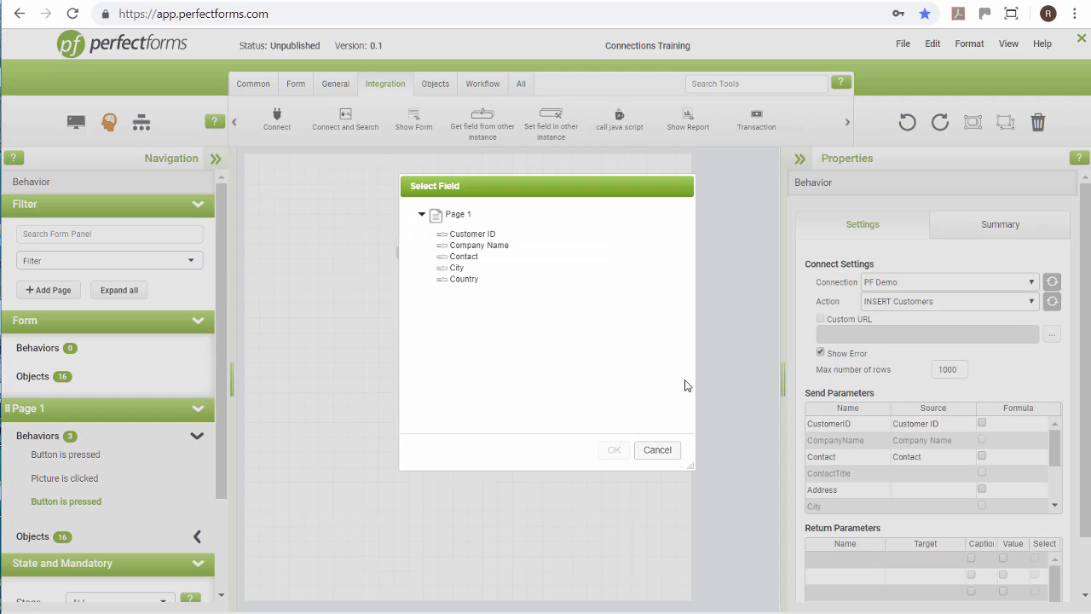
pyautogui.click(456, 267)
pyautogui.click(611, 453)
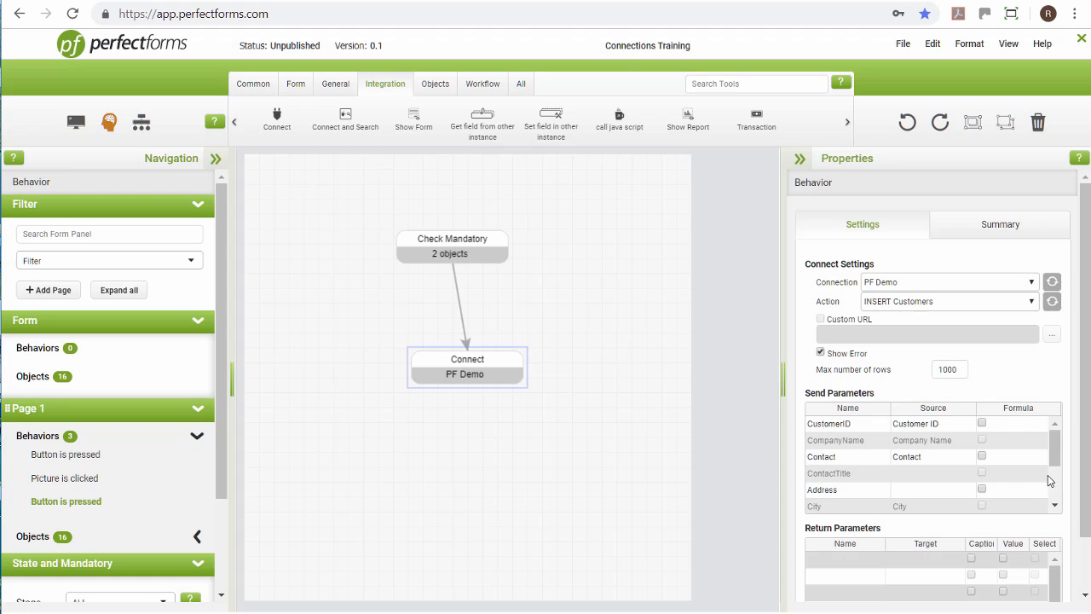
# - Map the Country send parameter to the Country field on Page 1
pyautogui.moveTo(1056, 461); pyautogui.dragTo(1055, 487)
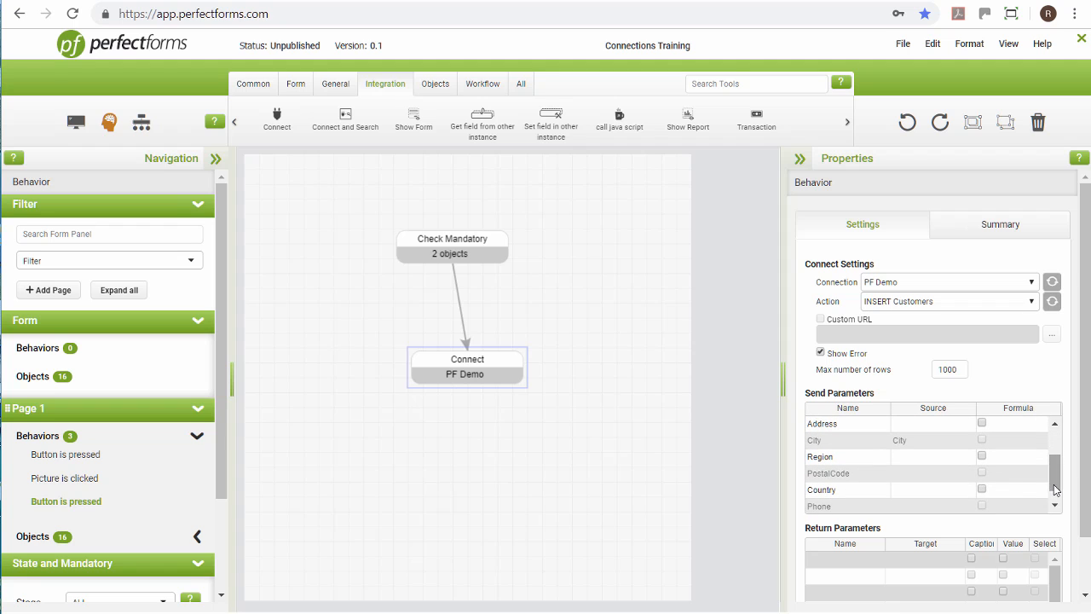
pyautogui.click(911, 490)
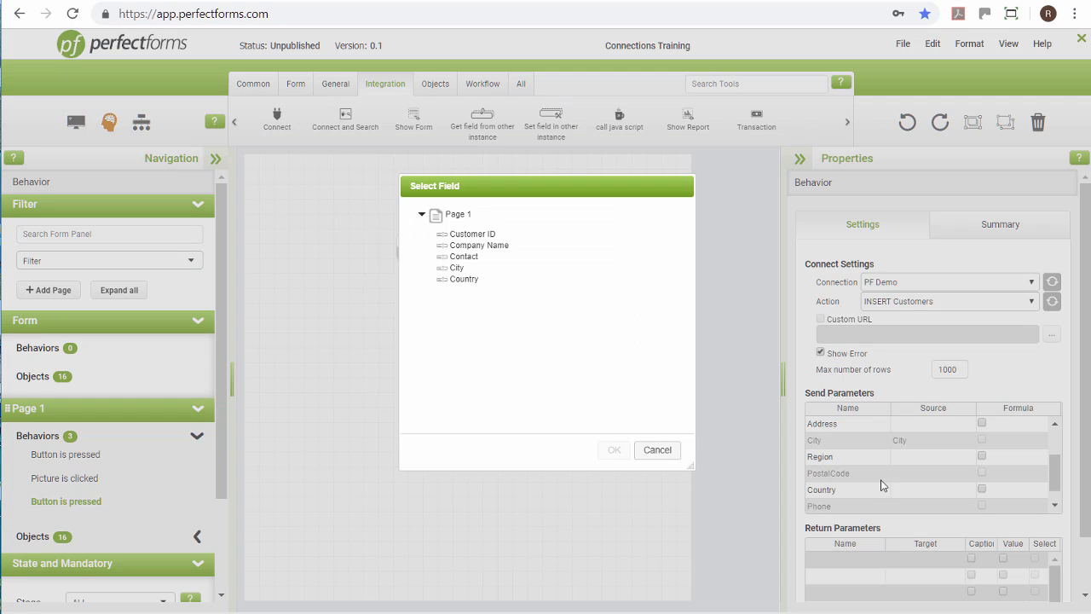
pyautogui.click(456, 281)
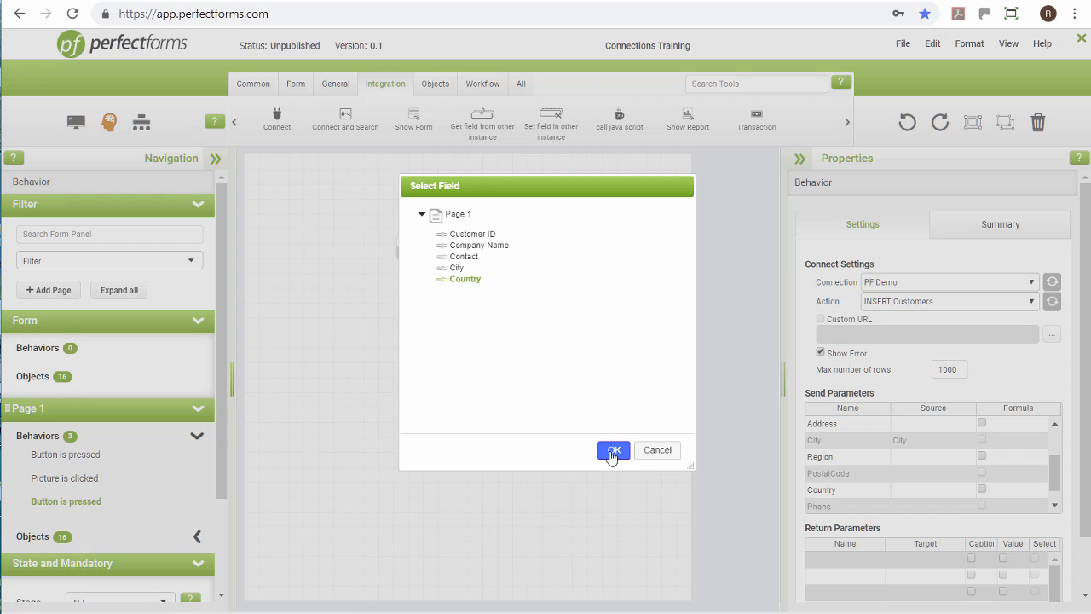
pyautogui.click(613, 450)
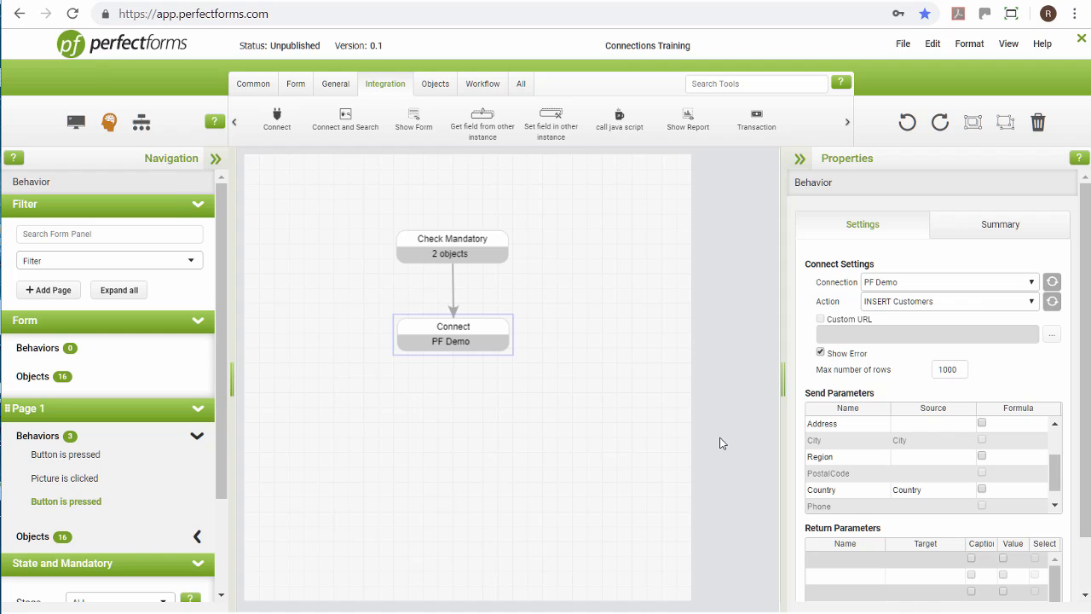
# - Add a Simple Branch below the Connect command and link Connect to it
pyautogui.click(254, 86)
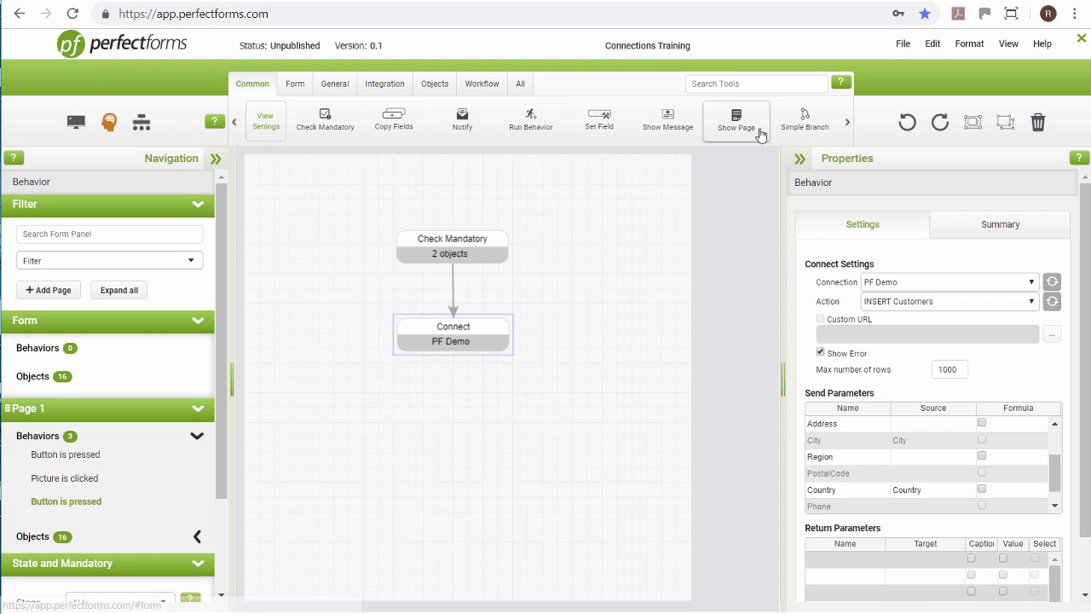
pyautogui.moveTo(801, 124); pyautogui.dragTo(450, 434)
pyautogui.moveTo(450, 356); pyautogui.dragTo(460, 438)
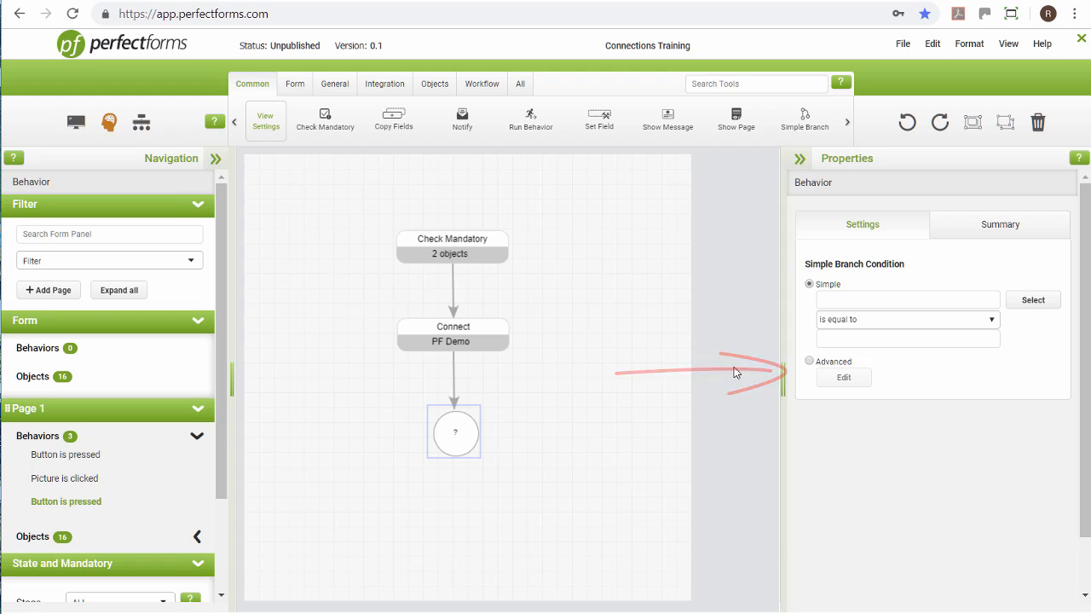
# - Set the branch's advanced condition to the special value Behavior - Last Command was Successful
pyautogui.click(810, 361)
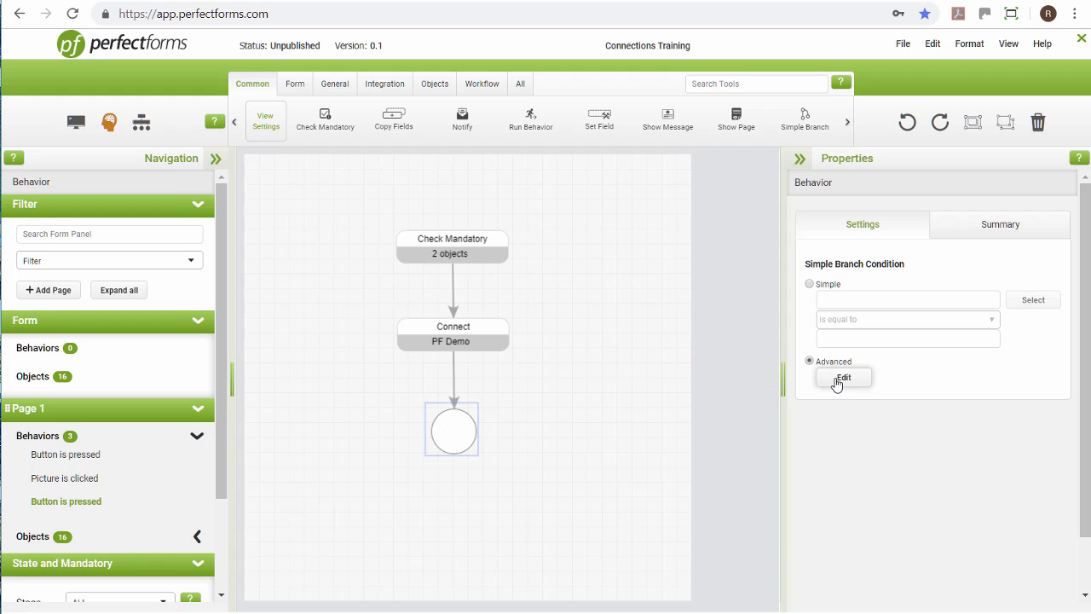
pyautogui.click(837, 380)
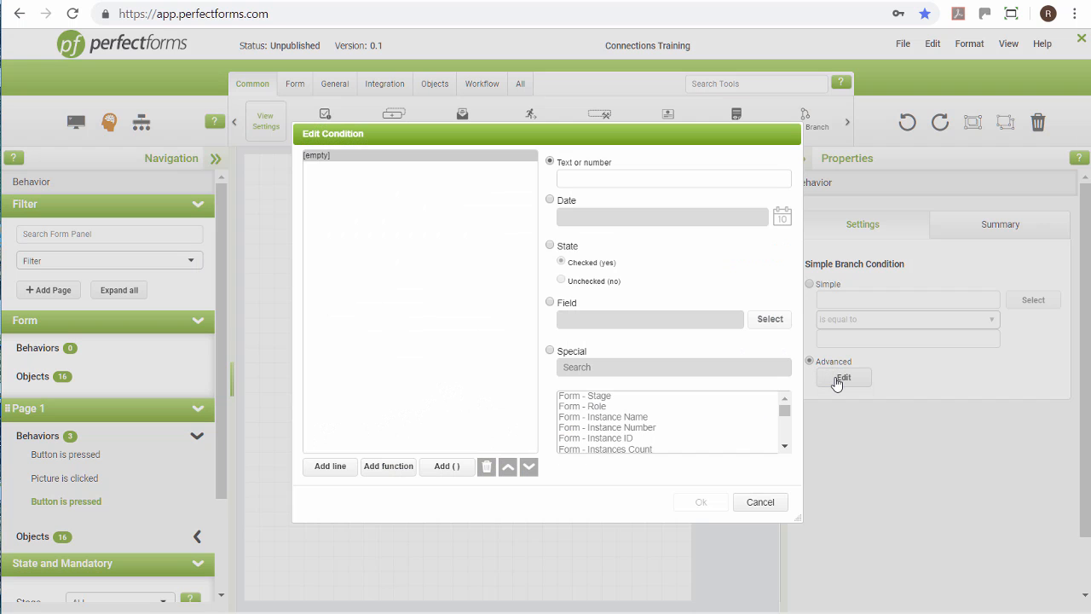
pyautogui.click(550, 351)
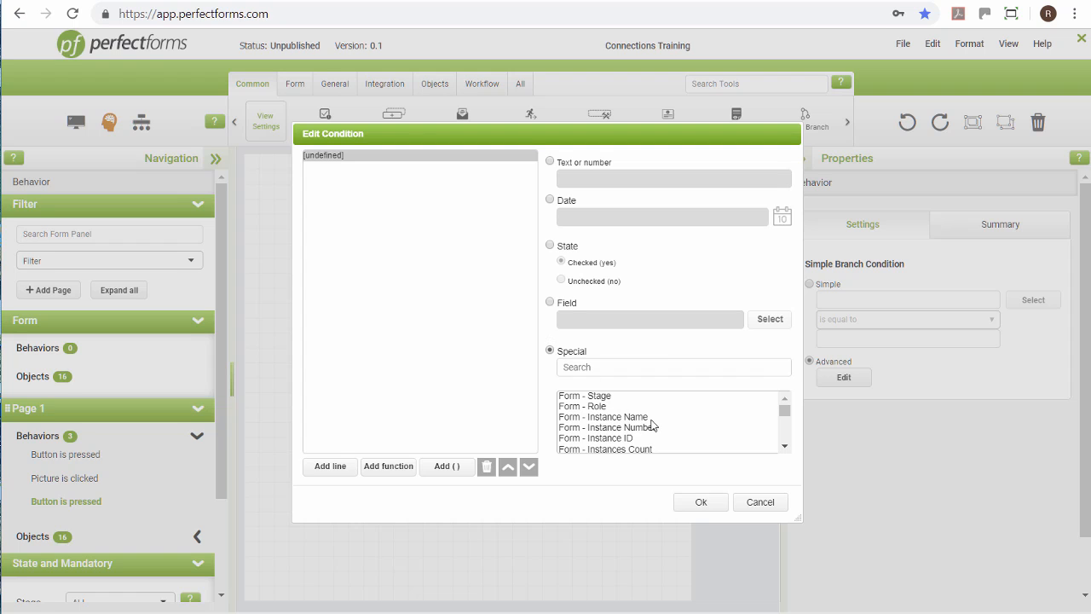
pyautogui.scroll(-3, 652, 427)
pyautogui.scroll(-3, 669, 428)
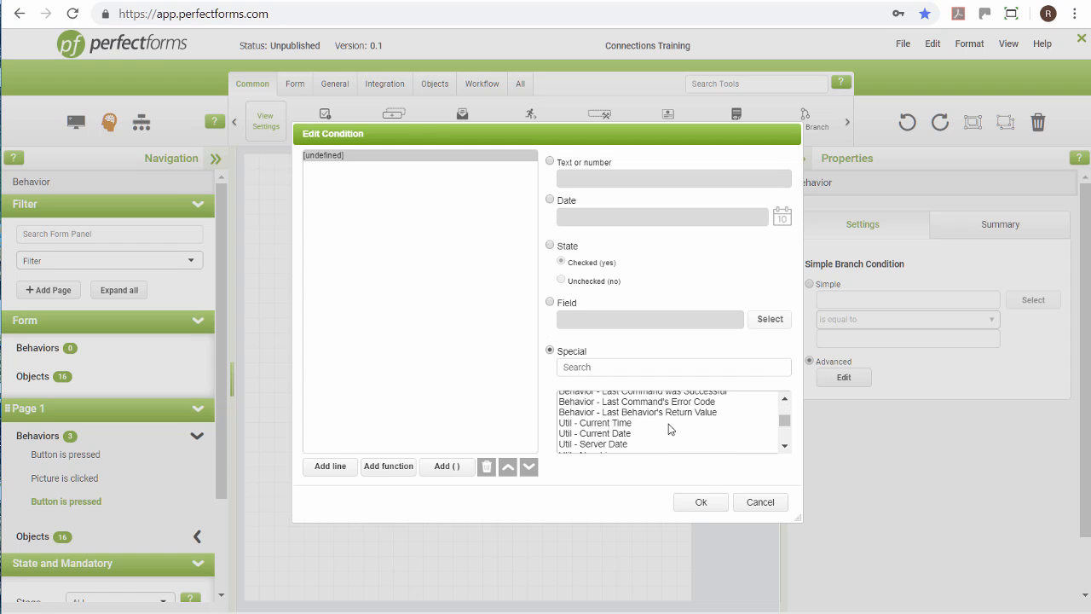
pyautogui.click(785, 400)
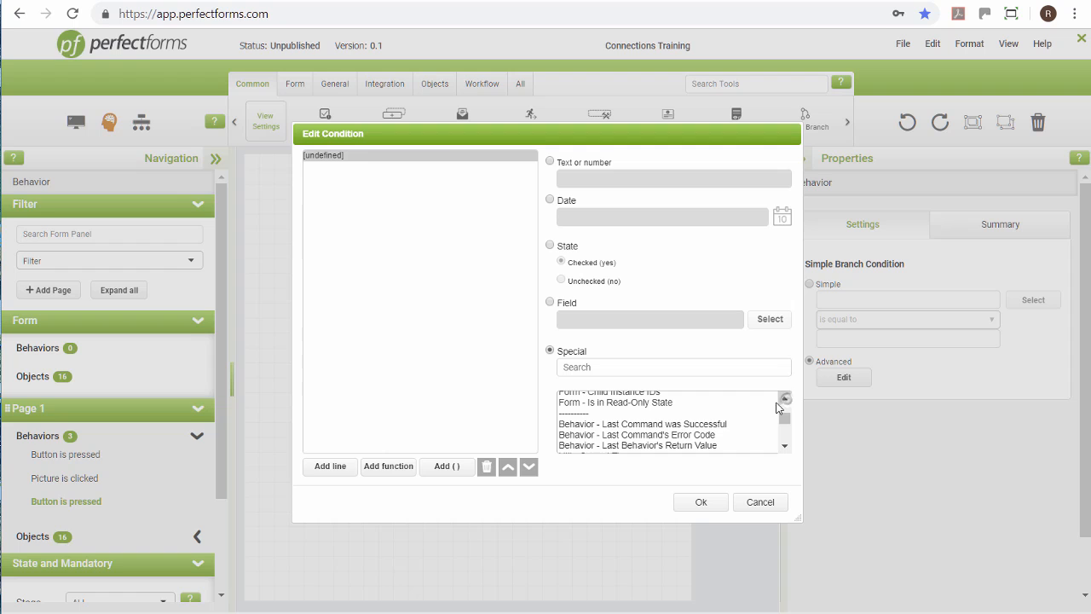
pyautogui.click(706, 423)
pyautogui.click(701, 505)
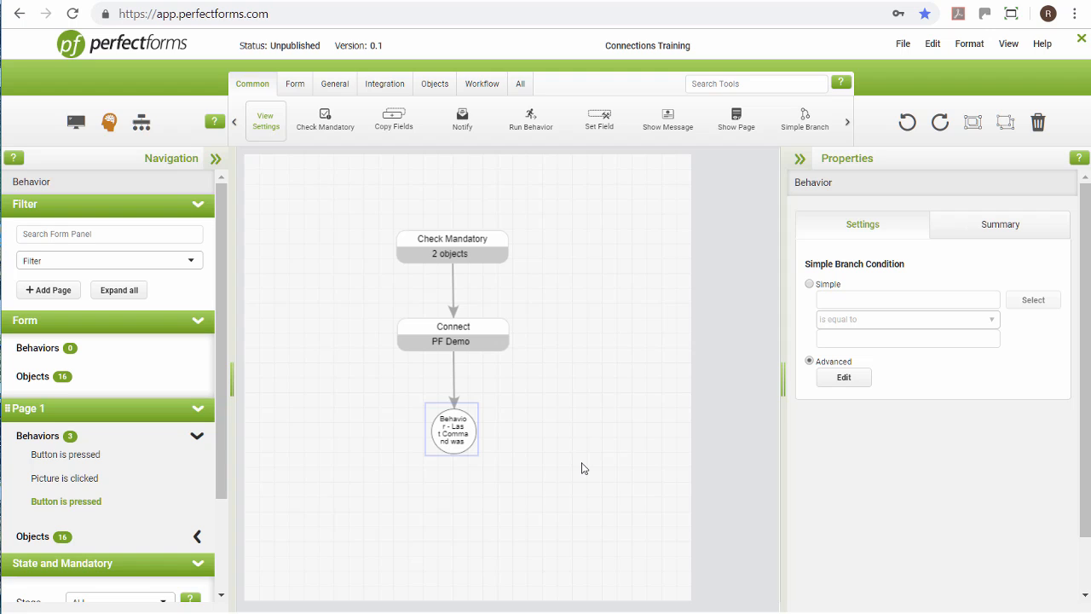
# - Add a Show Message on the branch's true path with the text "Customer has been added."
pyautogui.moveTo(657, 126); pyautogui.dragTo(441, 546)
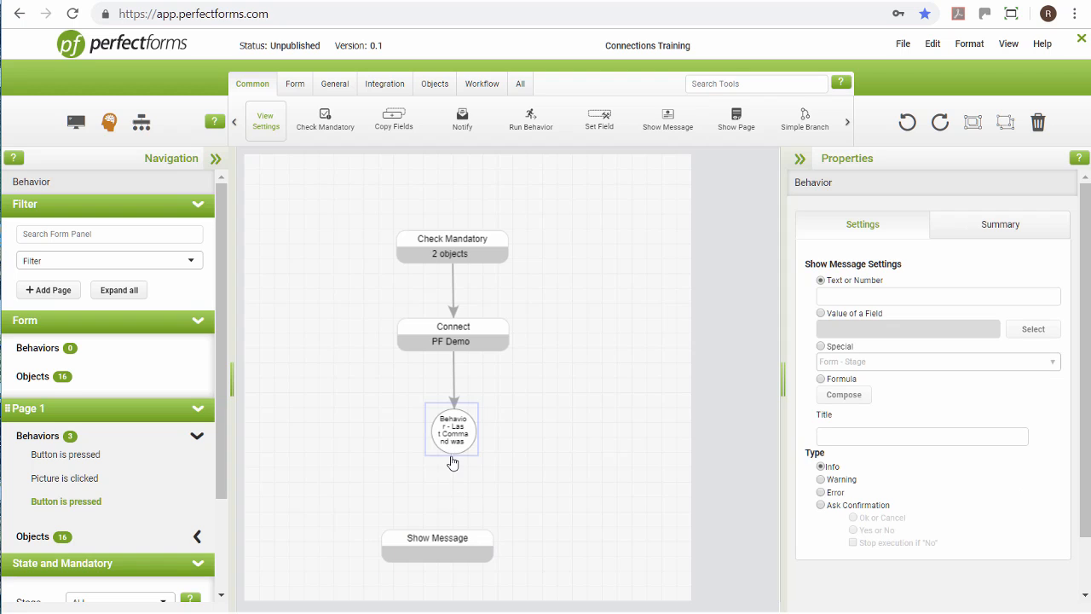
pyautogui.moveTo(452, 462); pyautogui.dragTo(450, 551)
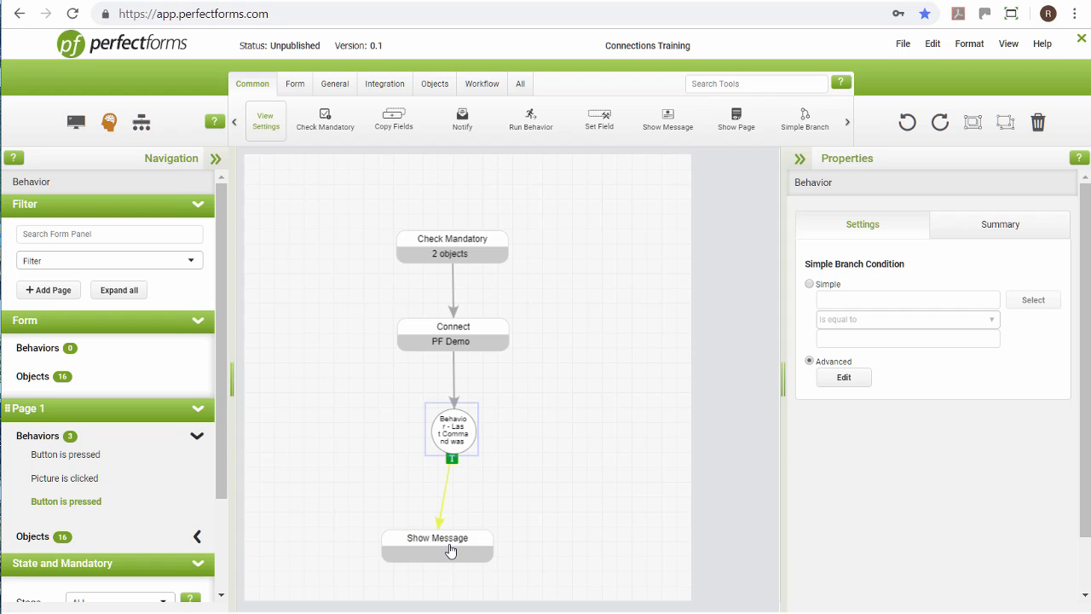
pyautogui.click(450, 551)
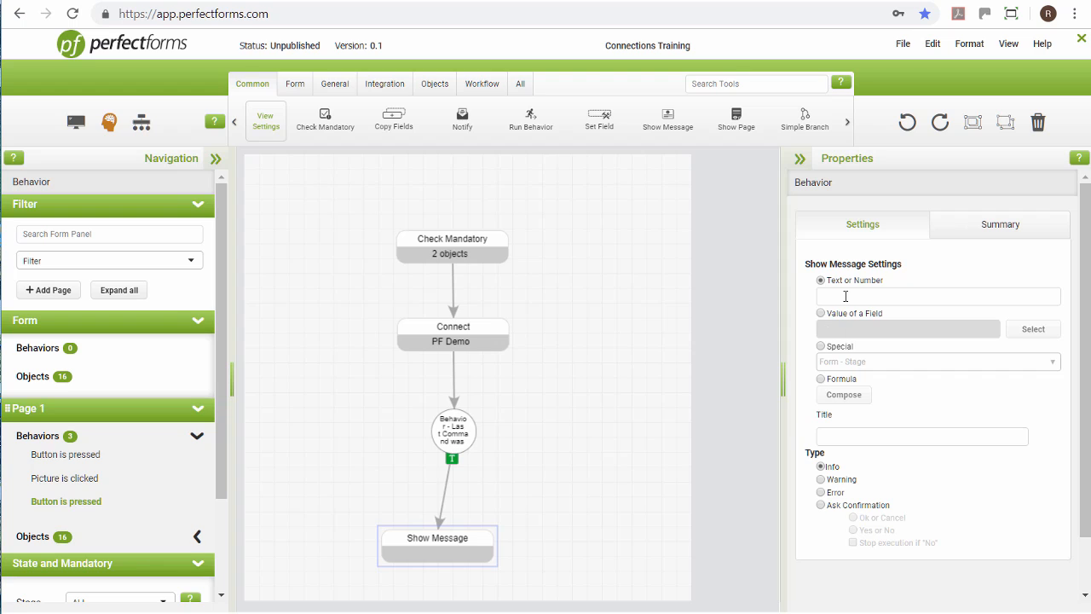
pyautogui.click(845, 296)
pyautogui.write('Cust')
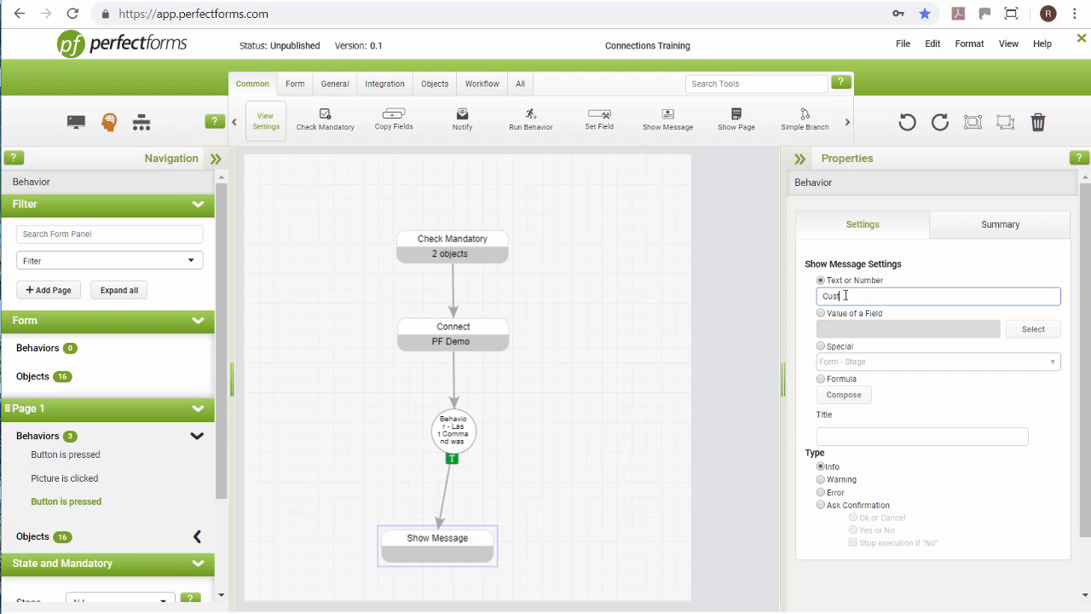
pyautogui.write('omer has been ac')
pyautogui.write('ded.')
pyautogui.press('Tab')
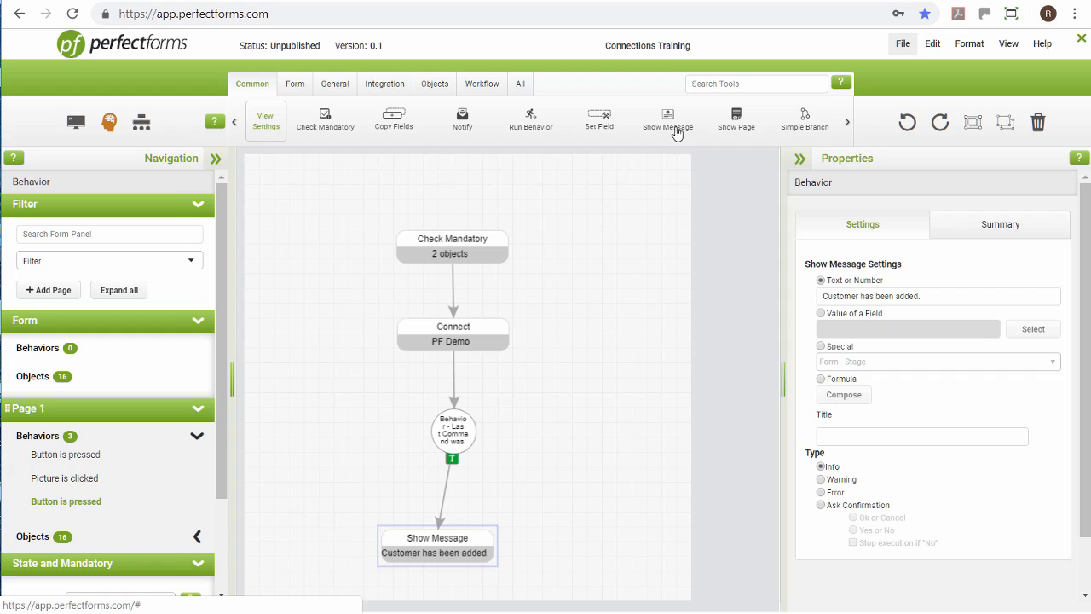
# - Add a Show Message on the branch's false path with the text "Customer could not be added, please contact your administrator"
pyautogui.moveTo(668, 119); pyautogui.dragTo(601, 426)
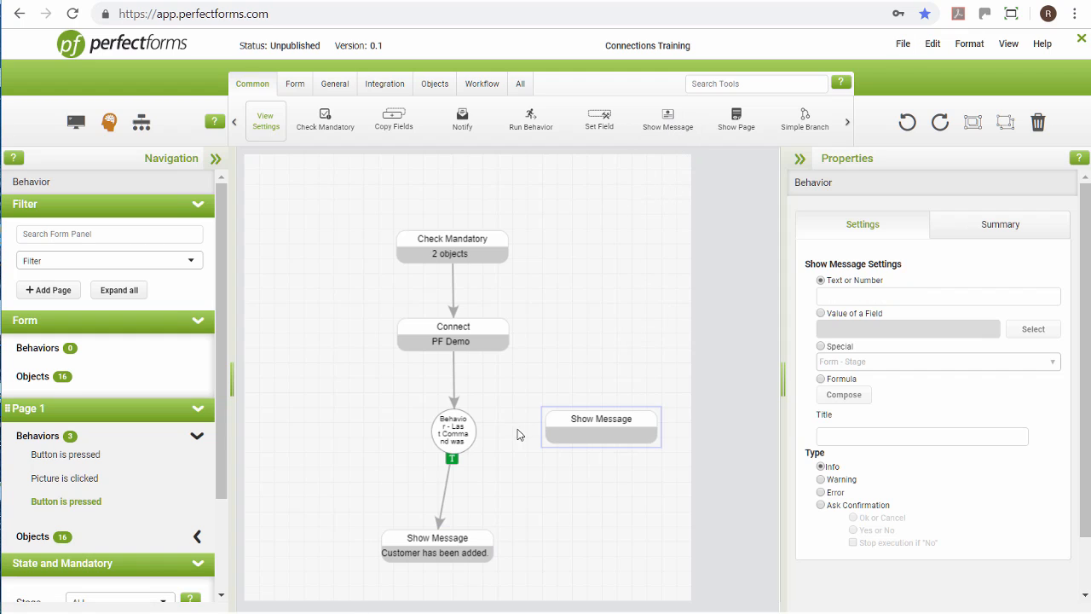
pyautogui.moveTo(486, 429); pyautogui.dragTo(598, 436)
pyautogui.click(597, 436)
pyautogui.click(852, 295)
pyautogui.write('C')
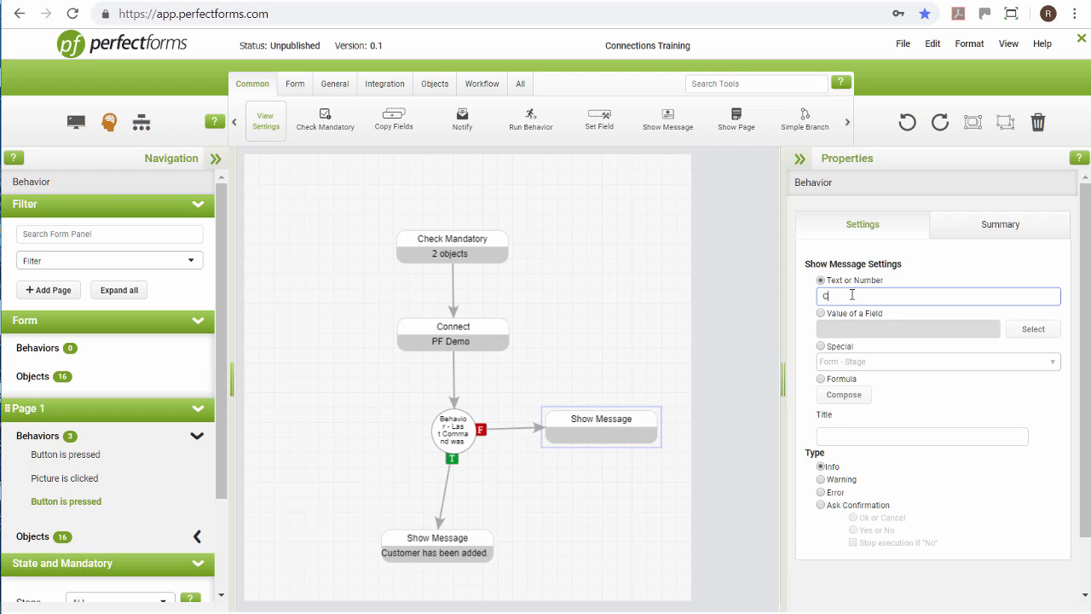
pyautogui.write('ustomer could not be added, please ')
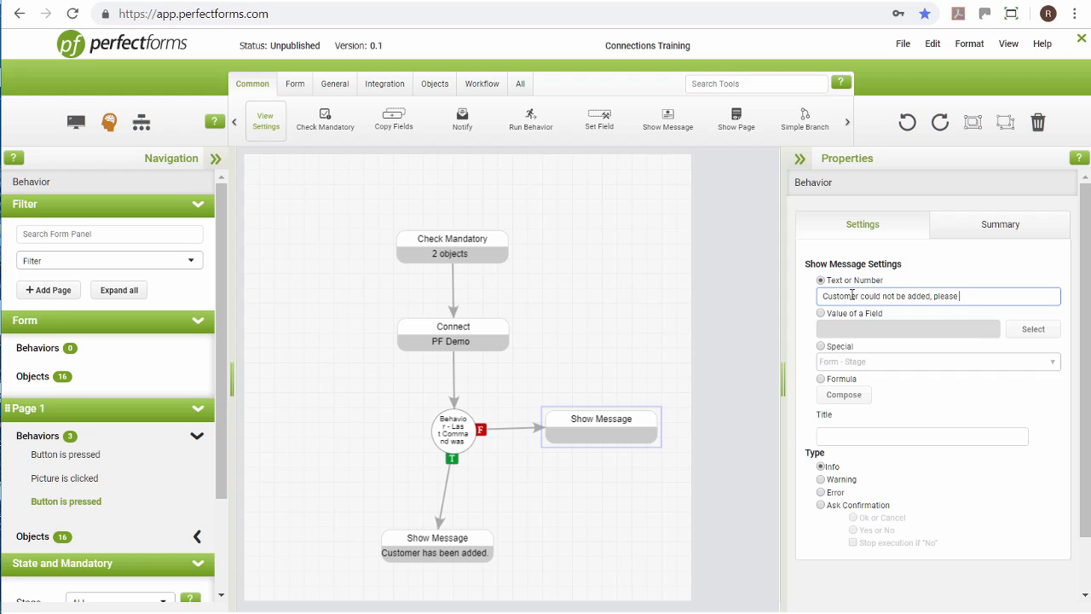
pyautogui.write('contact your administrator.')
pyautogui.click(552, 555)
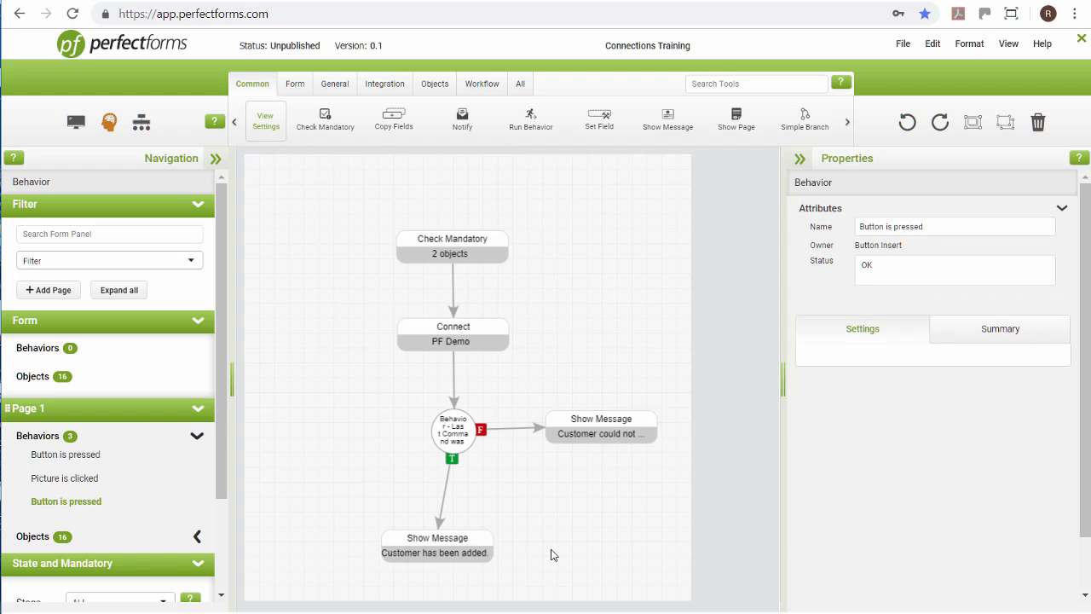